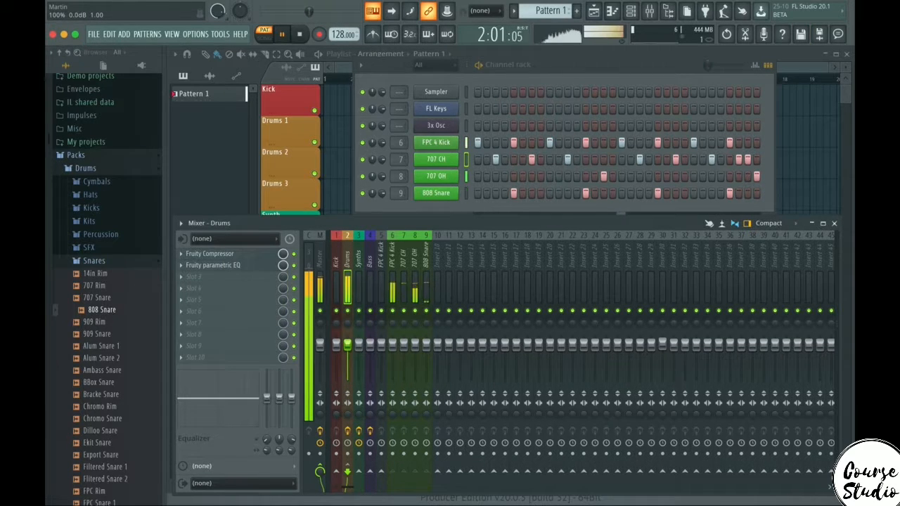
- Stop playback and load Fruity Reeverb 2 into the third effect slot of the Drums mixer track
{"action": "key", "text": "space"}
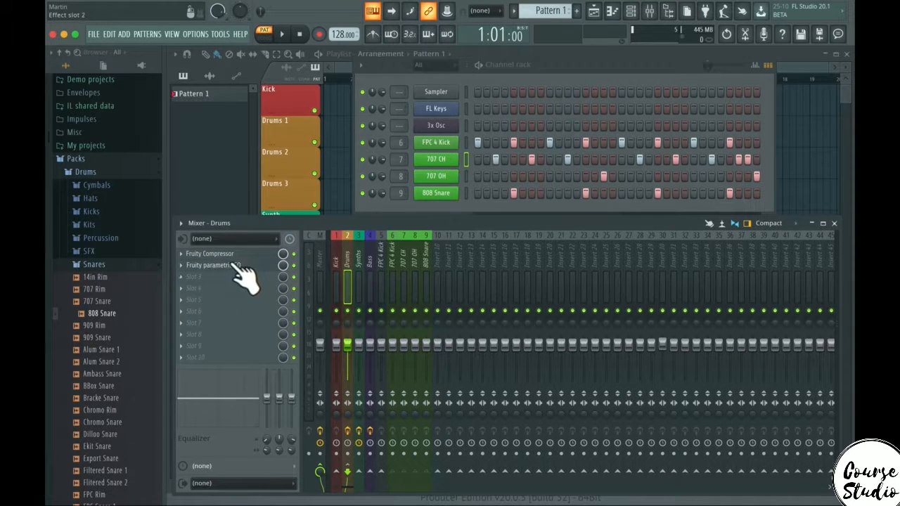
{"action": "left_click", "coordinate": [182, 277]}
{"action": "mouse_move", "coordinate": [220, 265]}
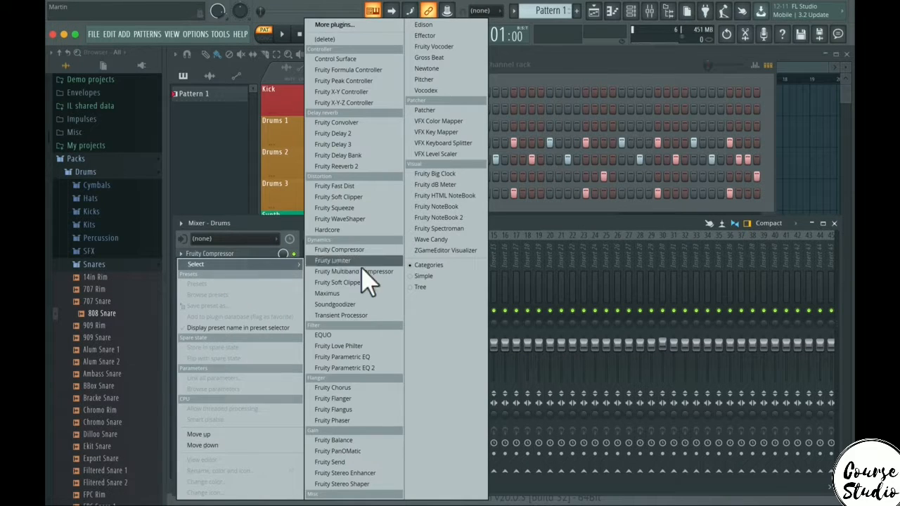
{"action": "left_click", "coordinate": [338, 176]}
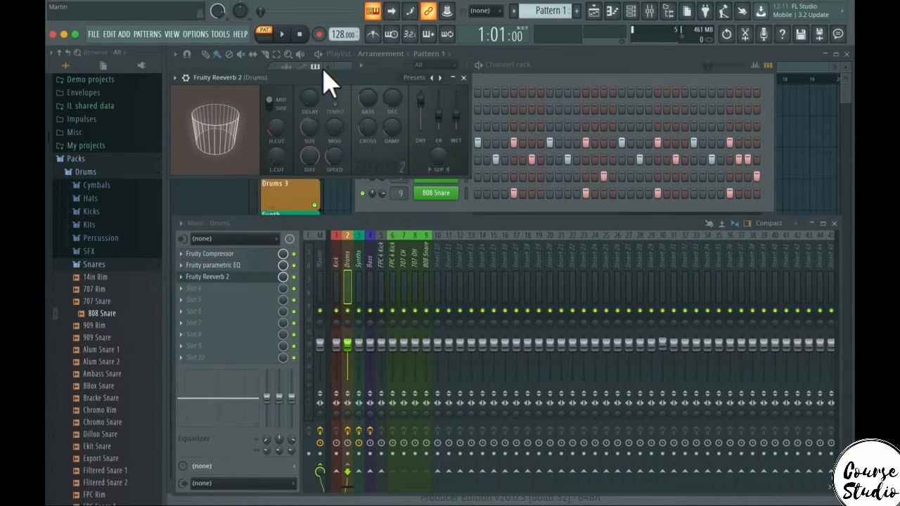
{"action": "left_click_drag", "start_coordinate": [327, 78], "coordinate": [339, 90]}
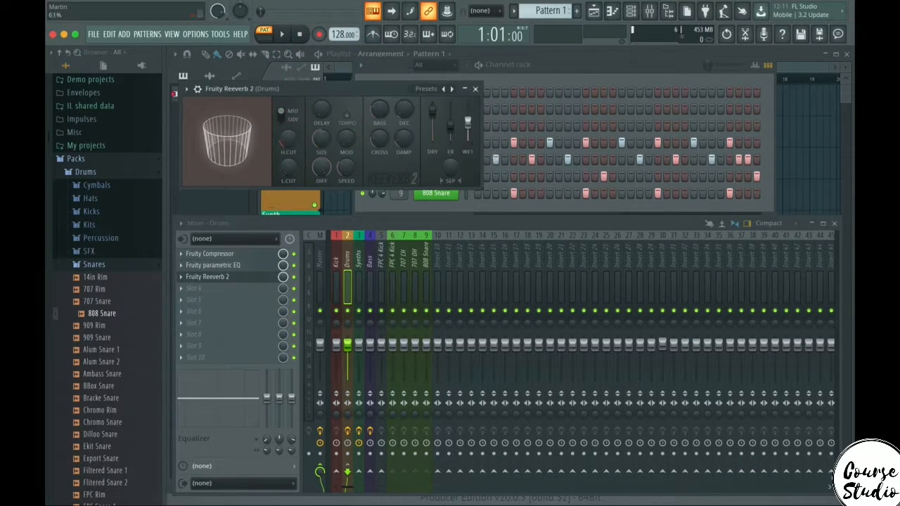
- Raise the wet level of Fruity Reeverb 2 to the top of its range and lower its dry level to about 25%
{"action": "left_click_drag", "start_coordinate": [469, 128], "coordinate": [468, 102]}
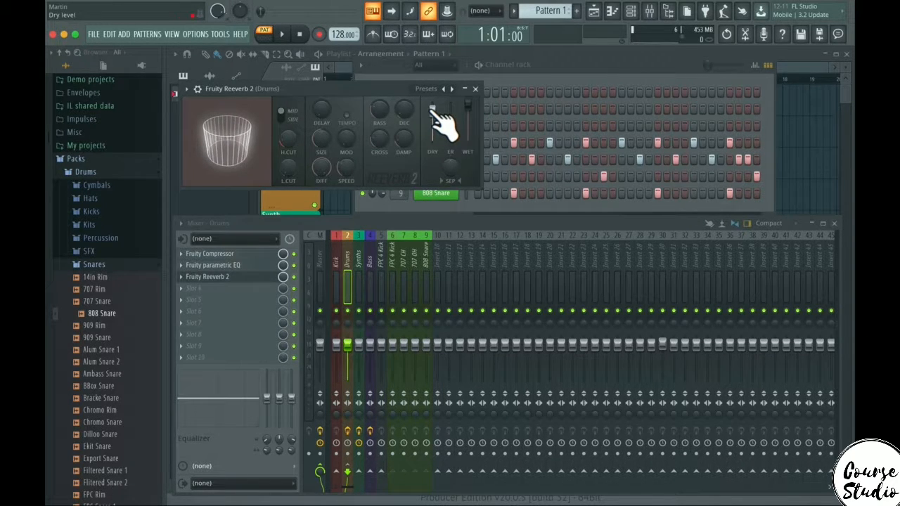
{"action": "left_click_drag", "start_coordinate": [433, 111], "coordinate": [433, 132]}
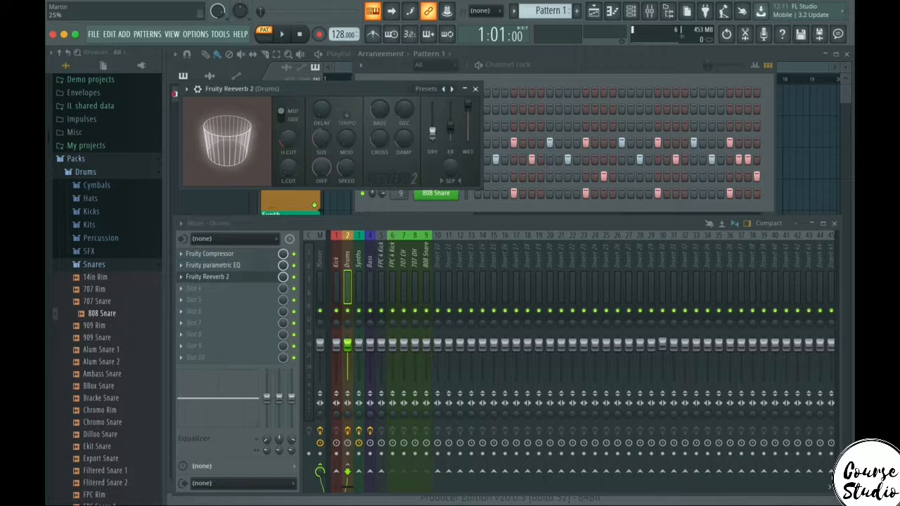
{"action": "left_click", "coordinate": [474, 89]}
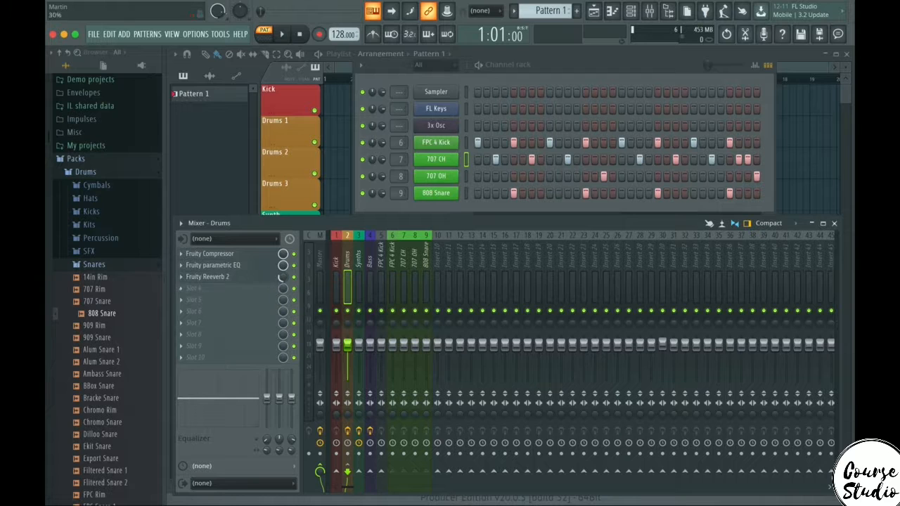
- Play the pattern to hear the reverb on the drums and review the Fruity Compressor settings on the Drums track
{"action": "key", "text": "space"}
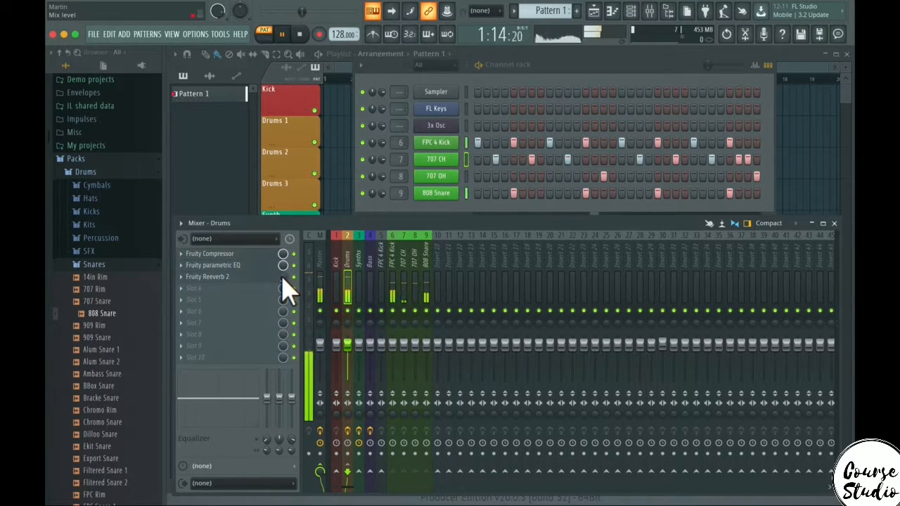
{"action": "key", "text": "space"}
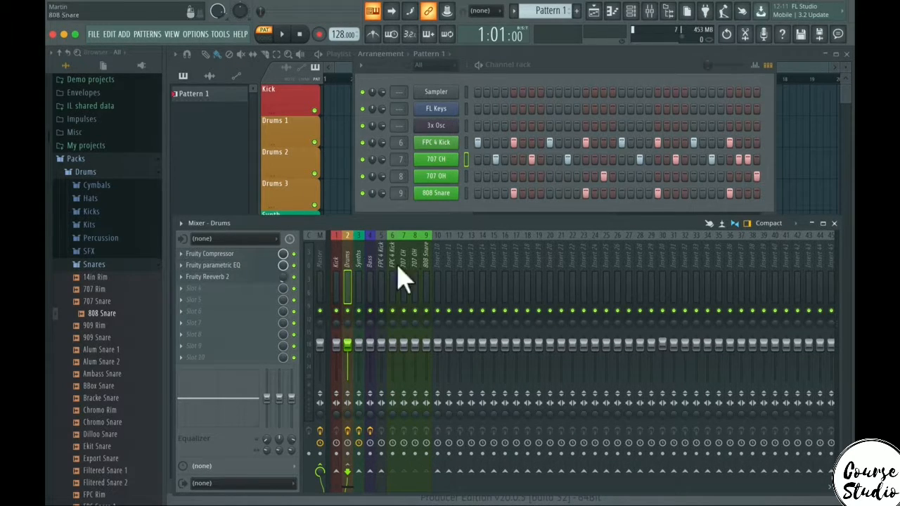
{"action": "left_click", "coordinate": [219, 258]}
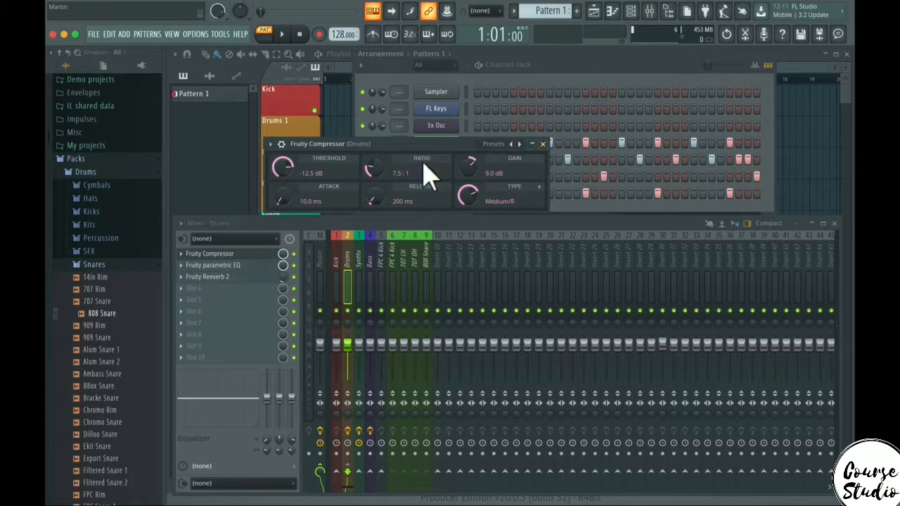
{"action": "left_click", "coordinate": [543, 144]}
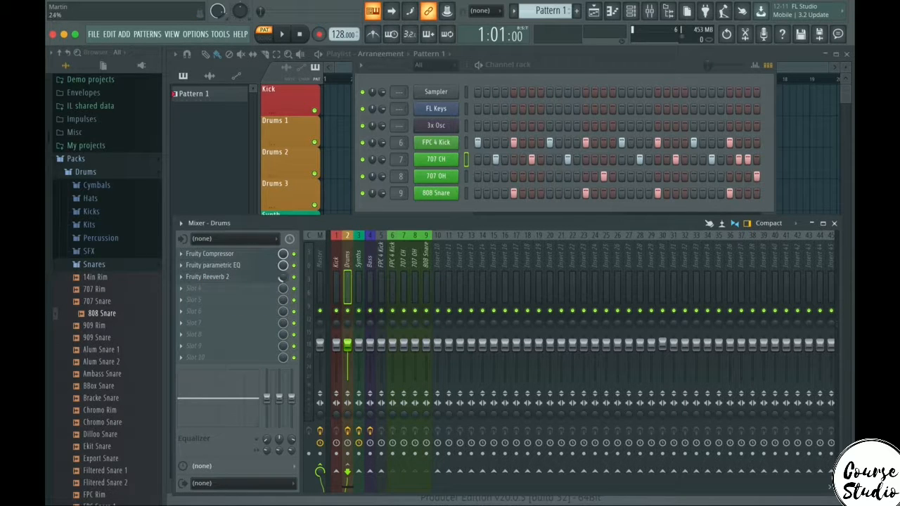
- Adjust the mix level of Fruity Reeverb 2 on the Drums track, listening to the pattern
{"action": "left_click", "coordinate": [242, 276]}
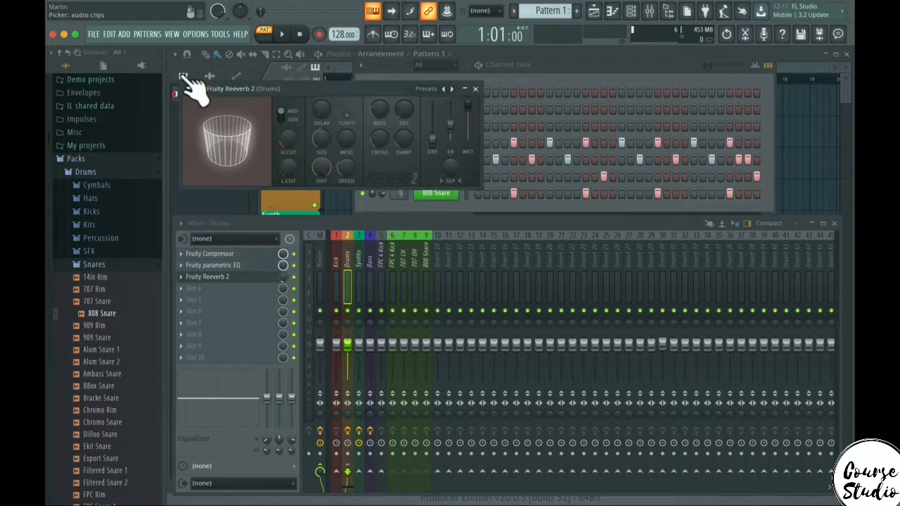
{"action": "left_click_drag", "start_coordinate": [286, 278], "coordinate": [286, 324]}
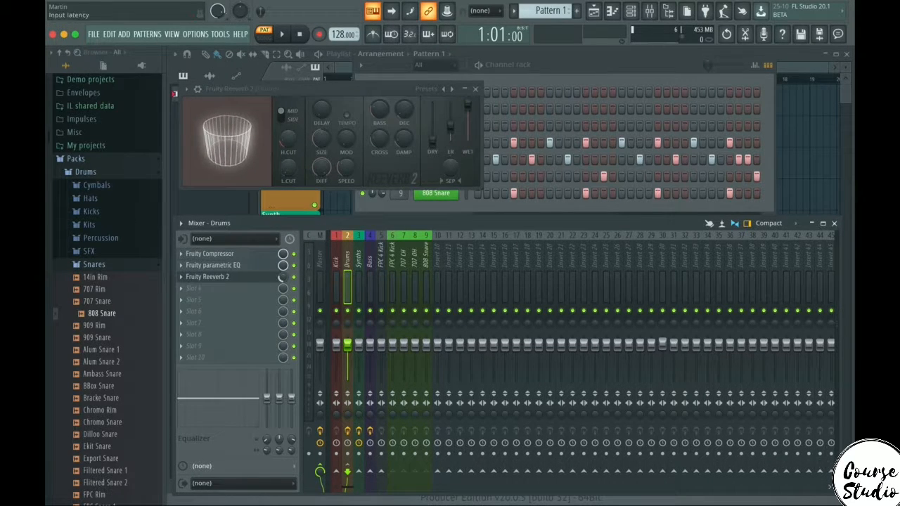
{"action": "left_click", "coordinate": [476, 89]}
{"action": "key", "text": "space"}
{"action": "left_click_drag", "start_coordinate": [284, 278], "coordinate": [285, 291]}
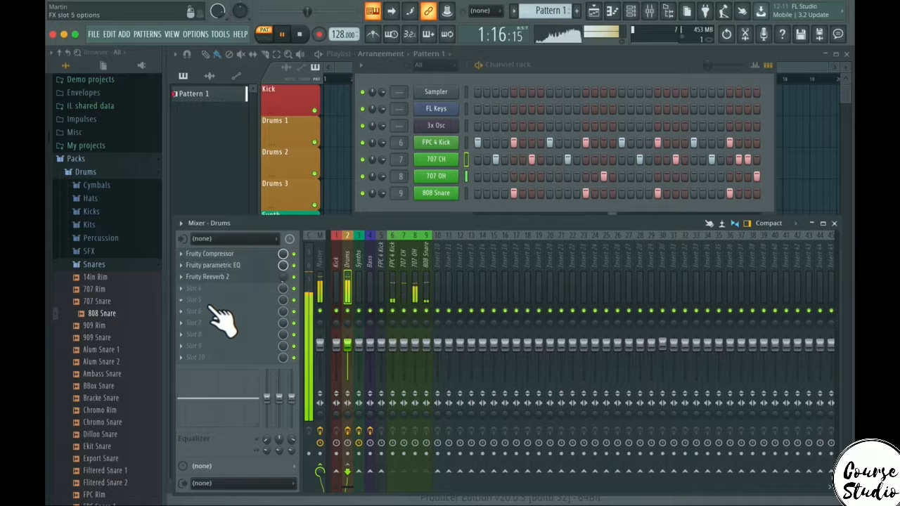
- Stop playback and review the Fruity parametric EQ bands on the Drums track, especially the band 1 level
{"action": "left_click", "coordinate": [225, 266]}
{"action": "key", "text": "space"}
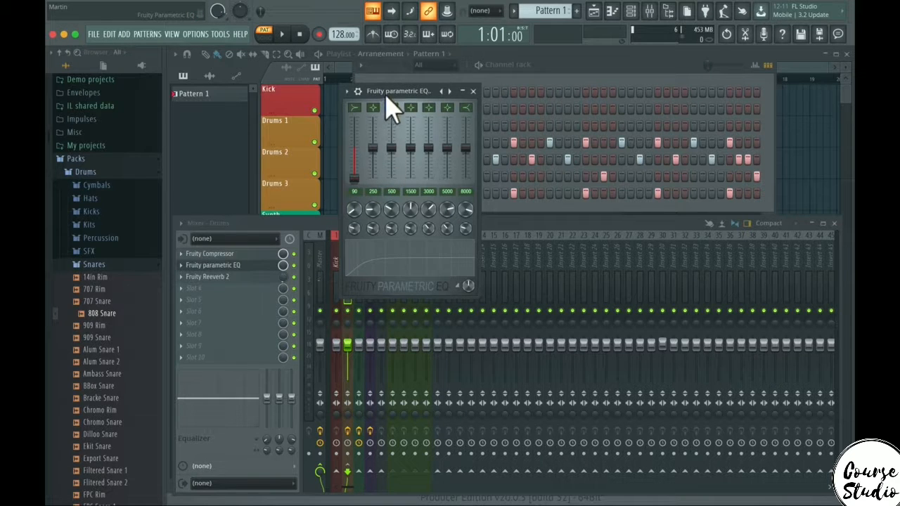
{"action": "left_click_drag", "start_coordinate": [386, 99], "coordinate": [460, 188]}
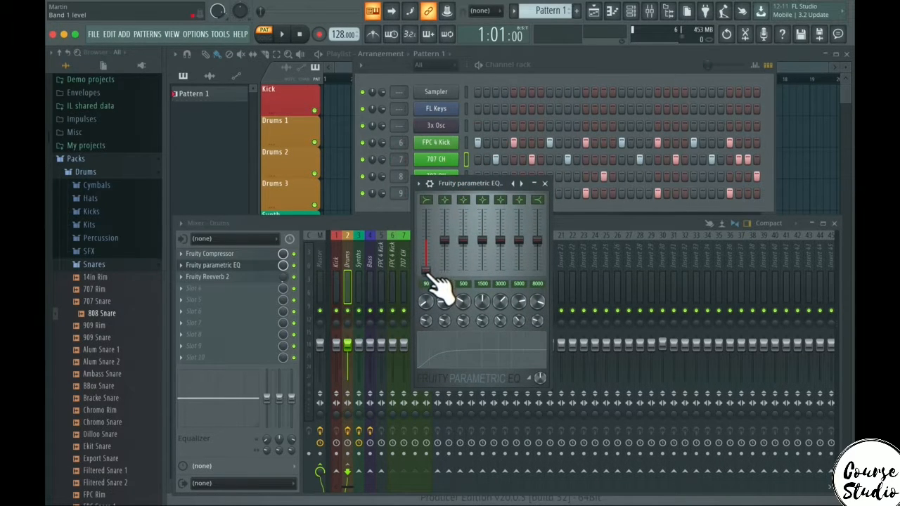
{"action": "left_click", "coordinate": [545, 183]}
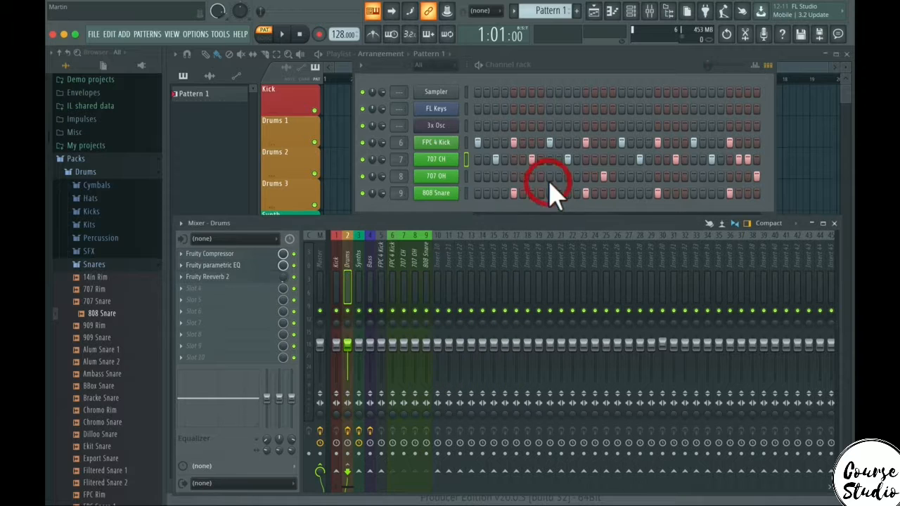
- Lower the FPC 4 Kick mixer track's volume slightly while the pattern plays
{"action": "left_click", "coordinate": [396, 260]}
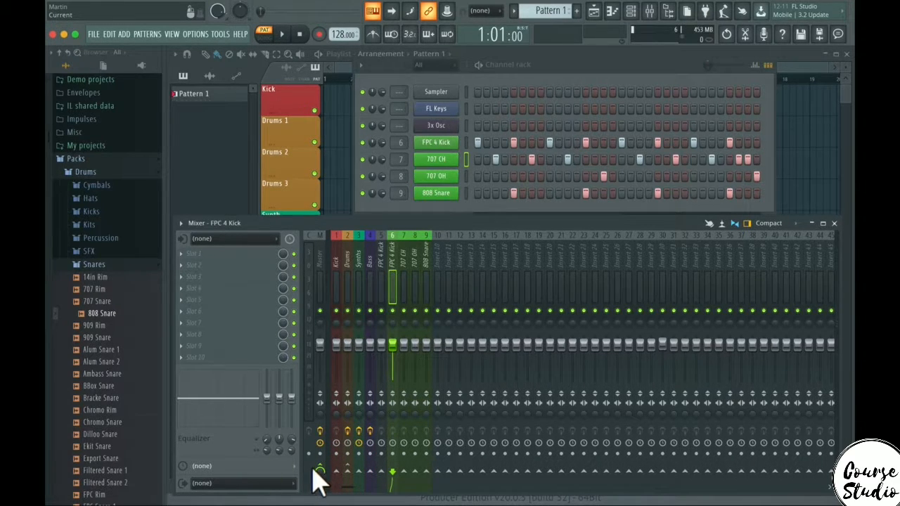
{"action": "key", "text": "space"}
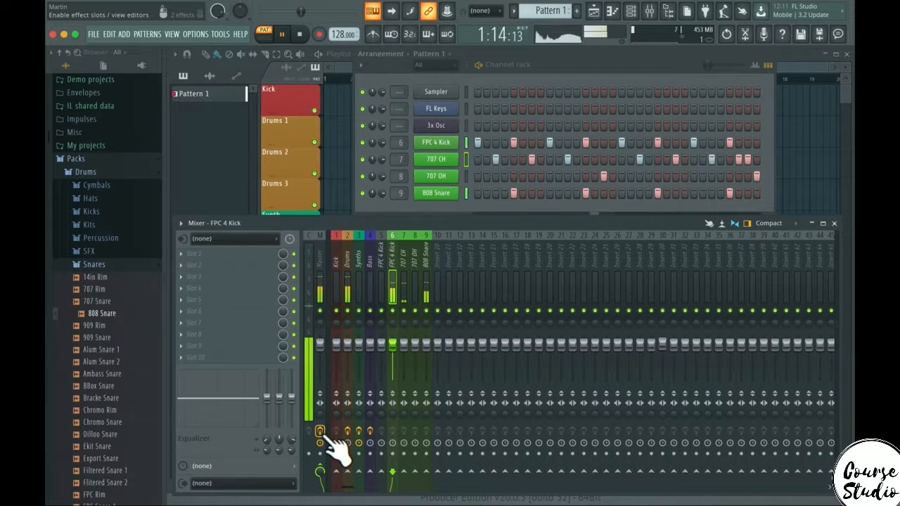
{"action": "left_click_drag", "start_coordinate": [392, 344], "coordinate": [392, 343]}
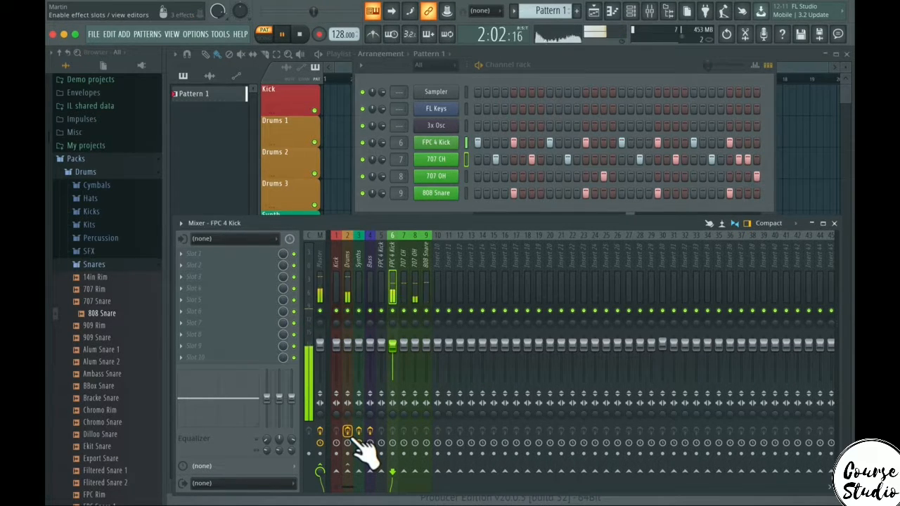
{"action": "key", "text": "space"}
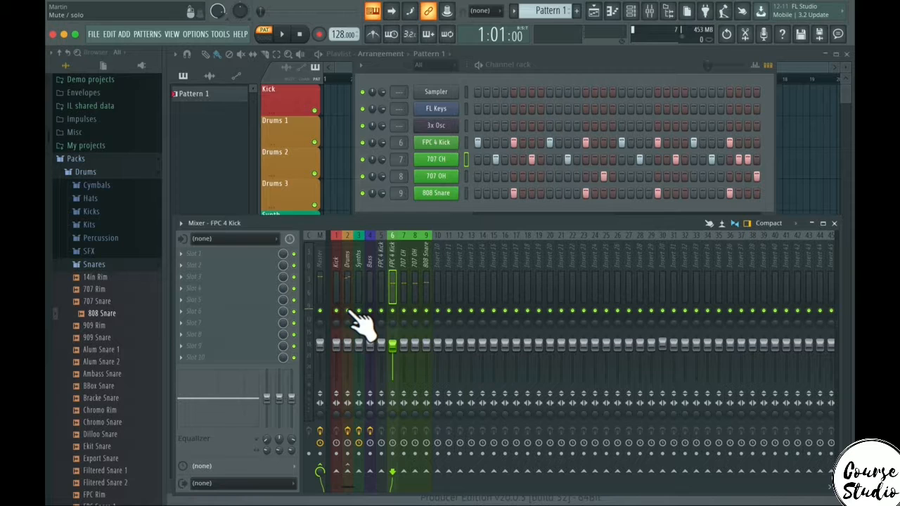
- Lower the Drums mixer track's volume to about 86% (-3.3 dB) while the pattern plays
{"action": "key", "text": "space"}
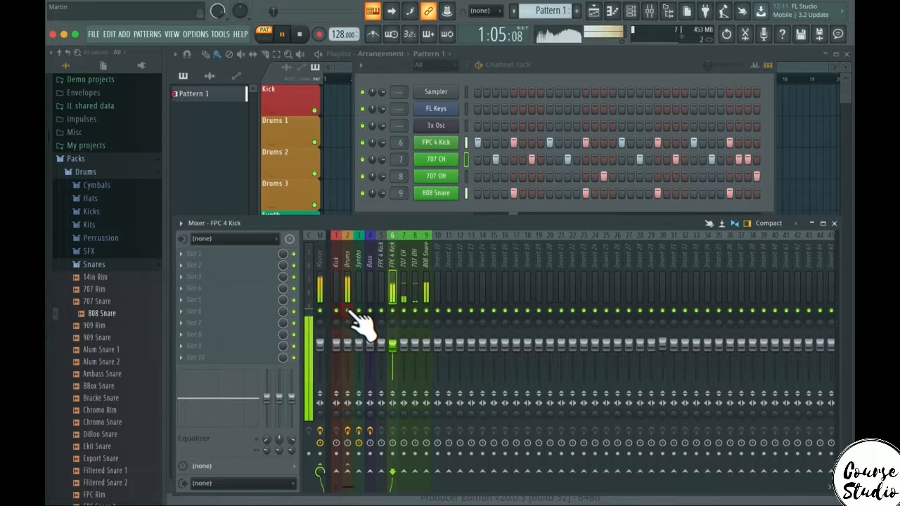
{"action": "left_click_drag", "start_coordinate": [347, 345], "coordinate": [347, 350]}
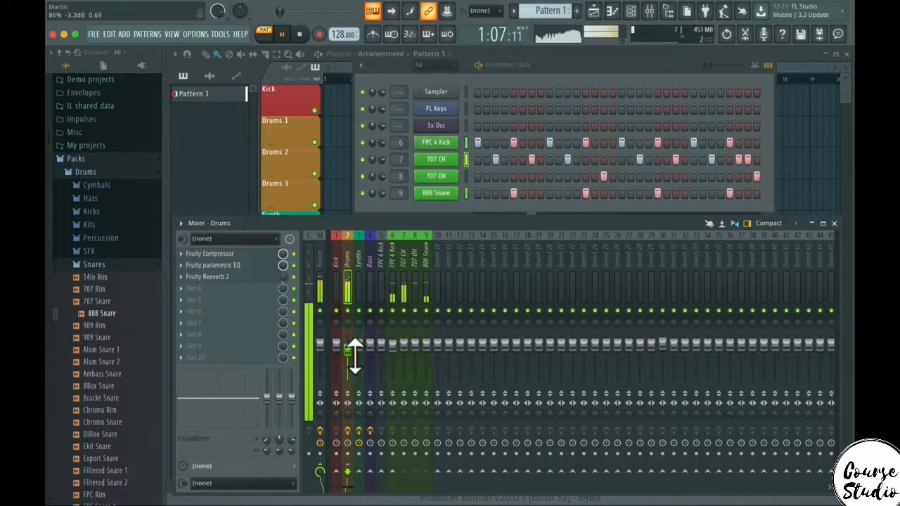
{"action": "key", "text": "space"}
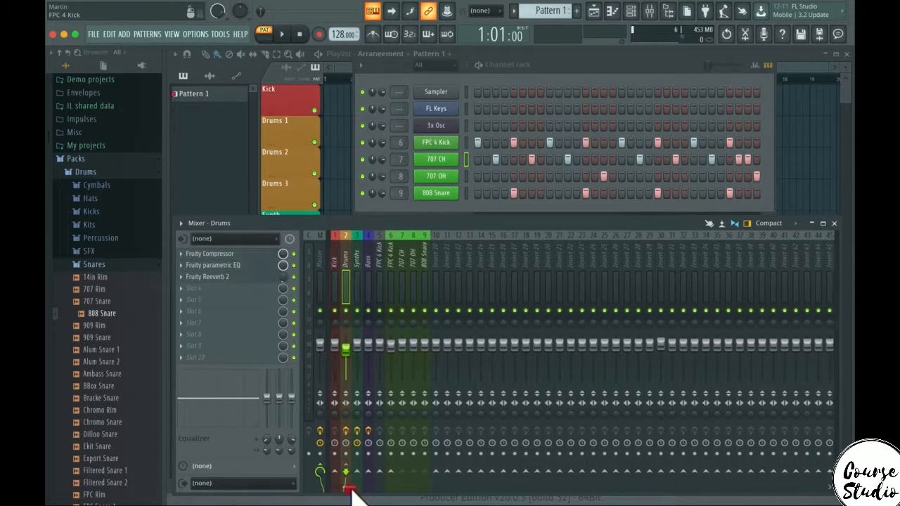
{"action": "mouse_move", "coordinate": [346, 487]}
{"action": "left_mouse_down"}
{"action": "mouse_move", "coordinate": [673, 483]}
{"action": "mouse_move", "coordinate": [747, 469]}
{"action": "mouse_move", "coordinate": [353, 483]}
{"action": "left_mouse_up"}
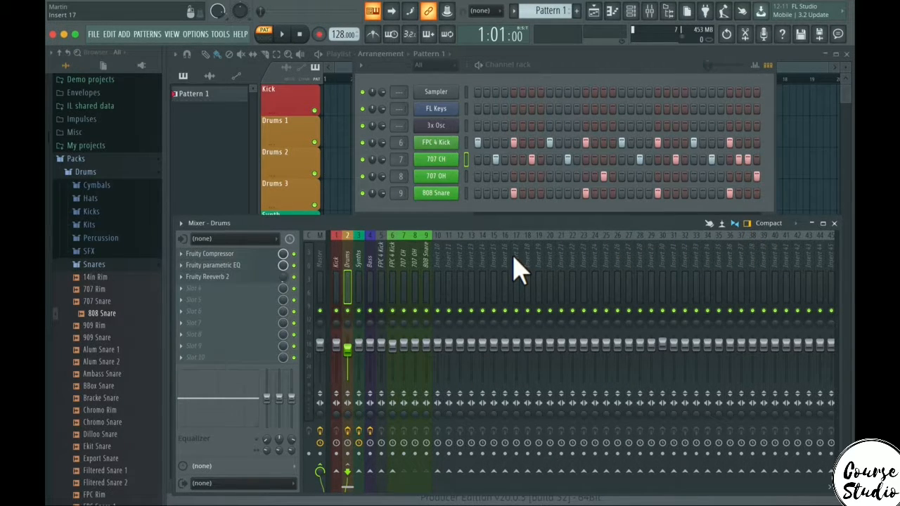
{"action": "left_click", "coordinate": [482, 235]}
{"action": "left_click", "coordinate": [493, 236]}
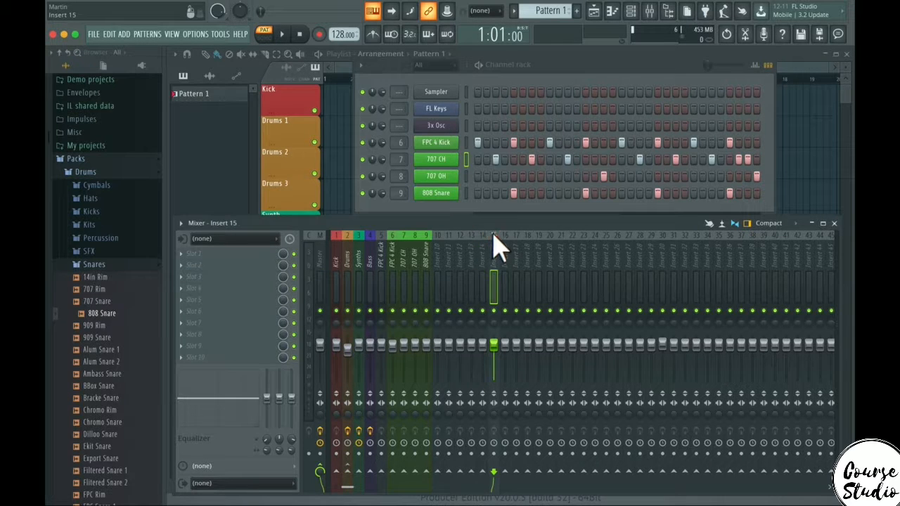
{"action": "left_click", "coordinate": [506, 233]}
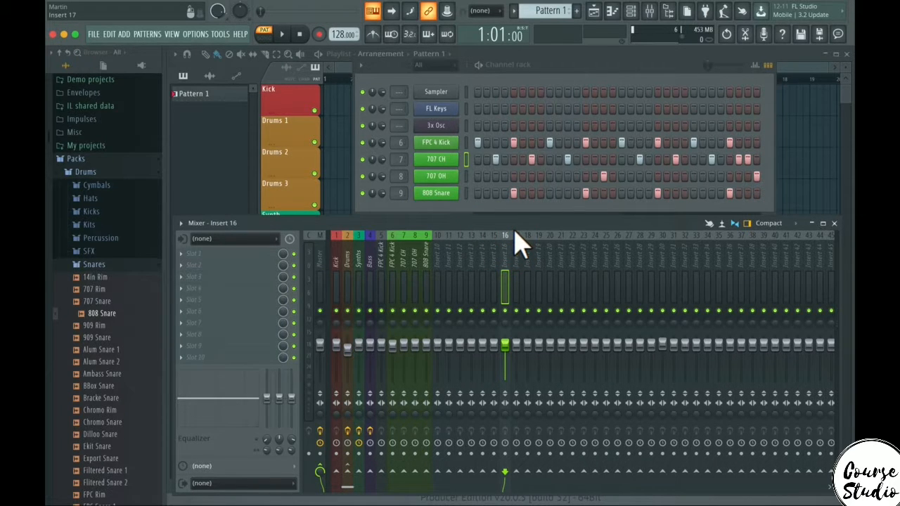